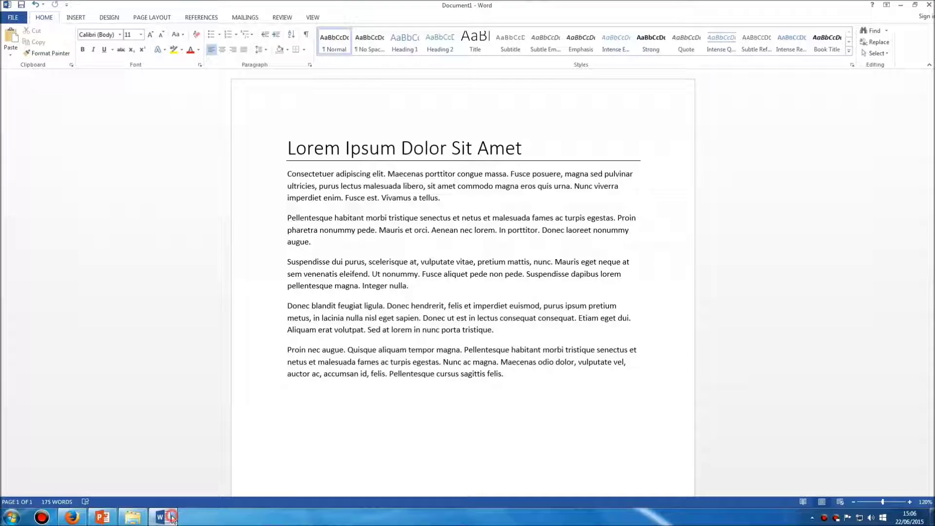
# Switch from the slides to the Word document and open Word Options from File
pyautogui.click(173, 516)
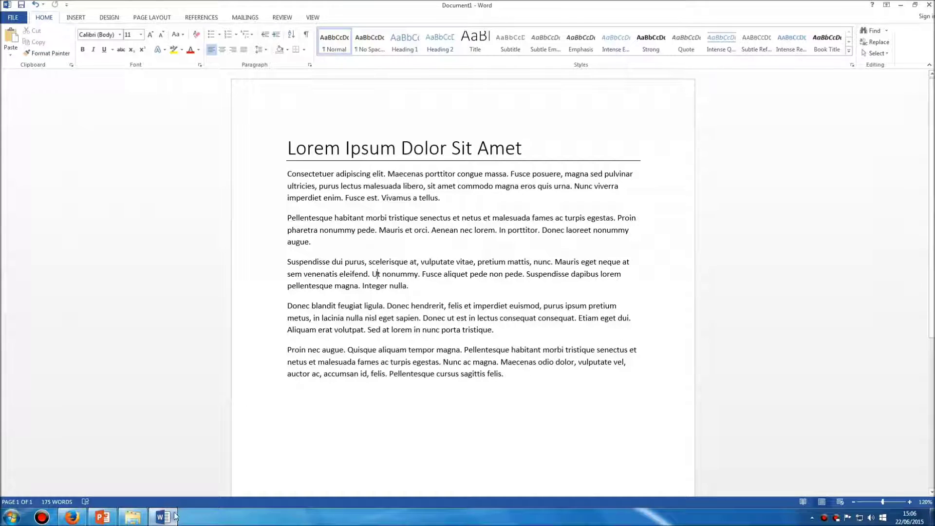
pyautogui.click(17, 19)
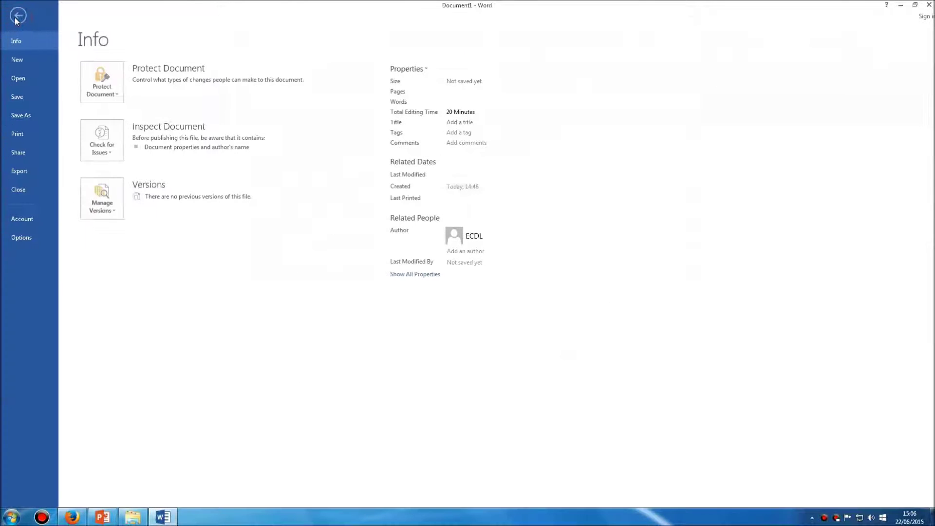
pyautogui.click(19, 239)
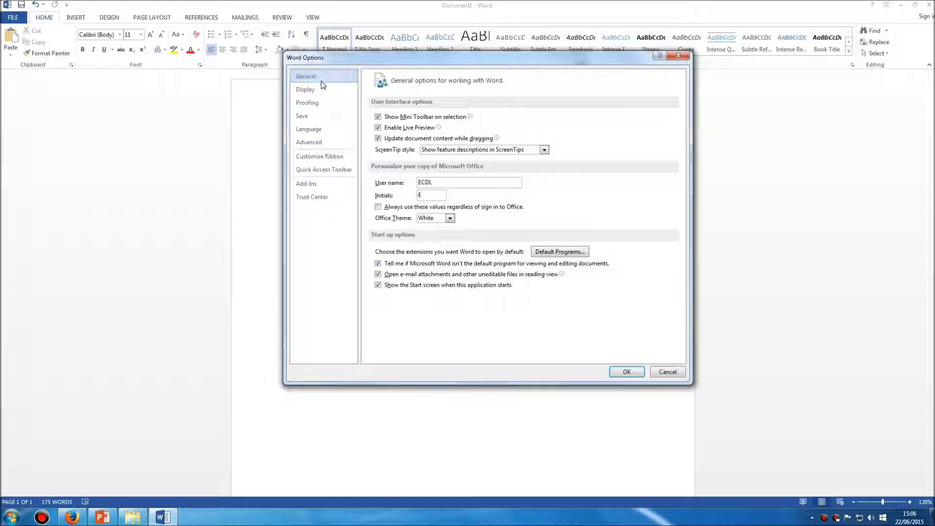
# Browse the Display, Proofing, Save and Language categories, then return to General's user name field
pyautogui.click(308, 88)
pyautogui.click(308, 102)
pyautogui.click(307, 116)
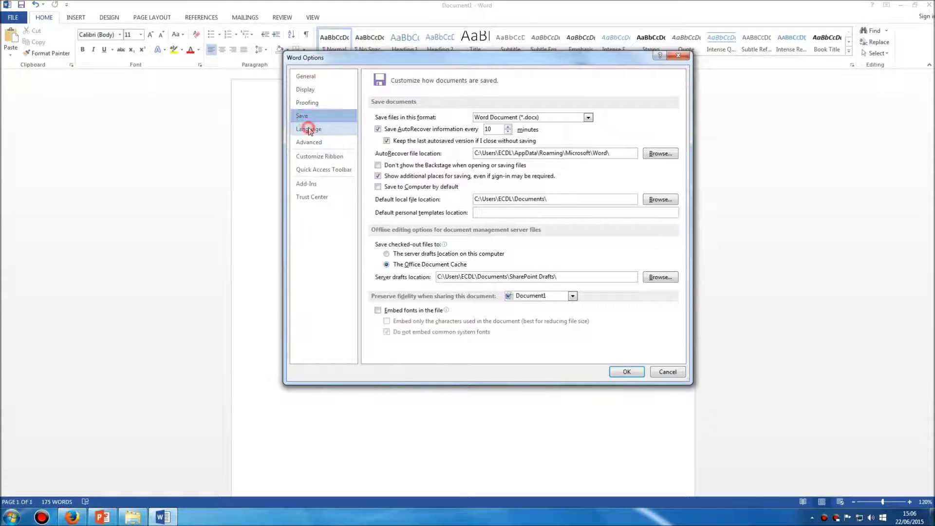
pyautogui.click(309, 129)
pyautogui.click(311, 77)
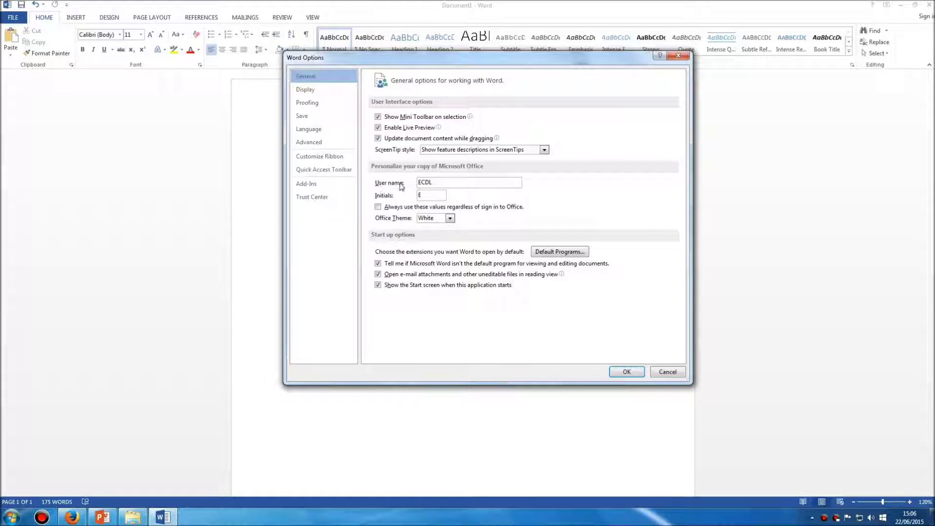
pyautogui.click(438, 182)
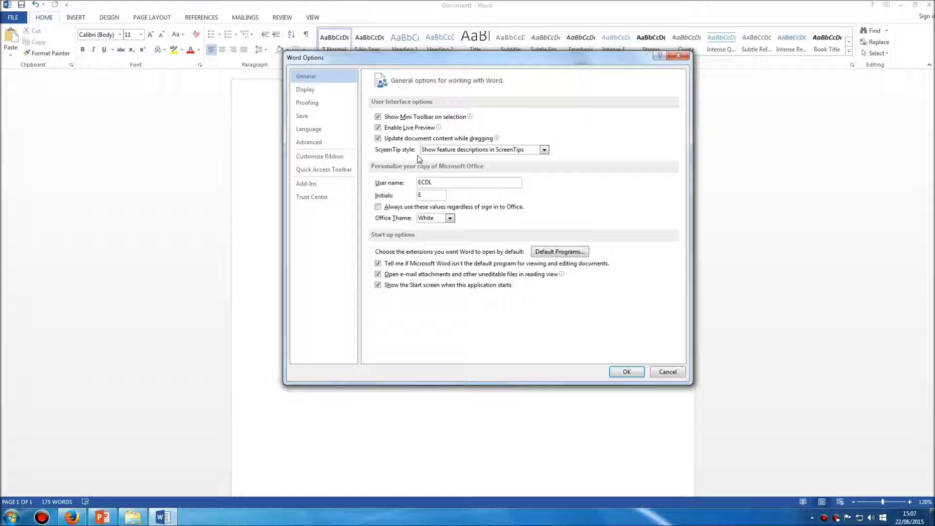
# Replace the user name with 'Your Name', then cancel Word Options without keeping it
pyautogui.click(468, 182)
pyautogui.press('BackSpace')
pyautogui.press('BackSpace')
pyautogui.press('BackSpace')
pyautogui.press('BackSpace')
pyautogui.write('Your Name')
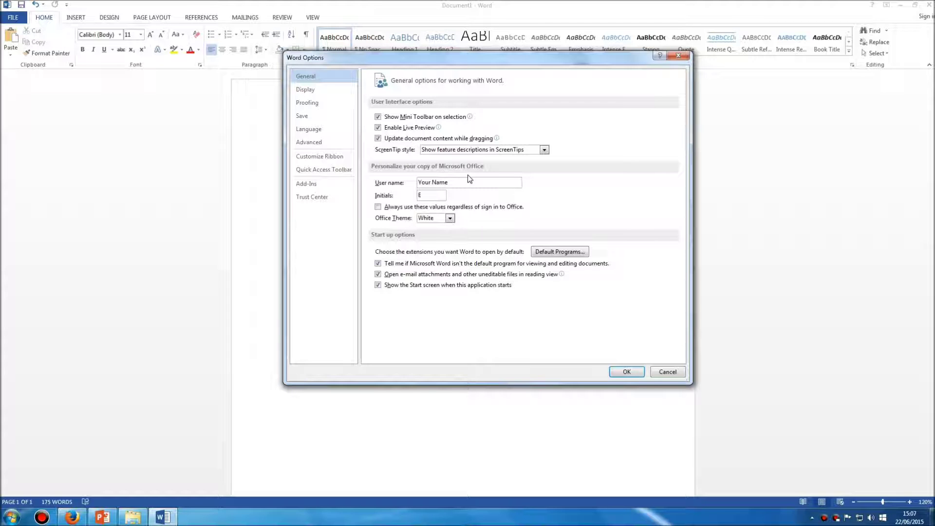
pyautogui.click(668, 372)
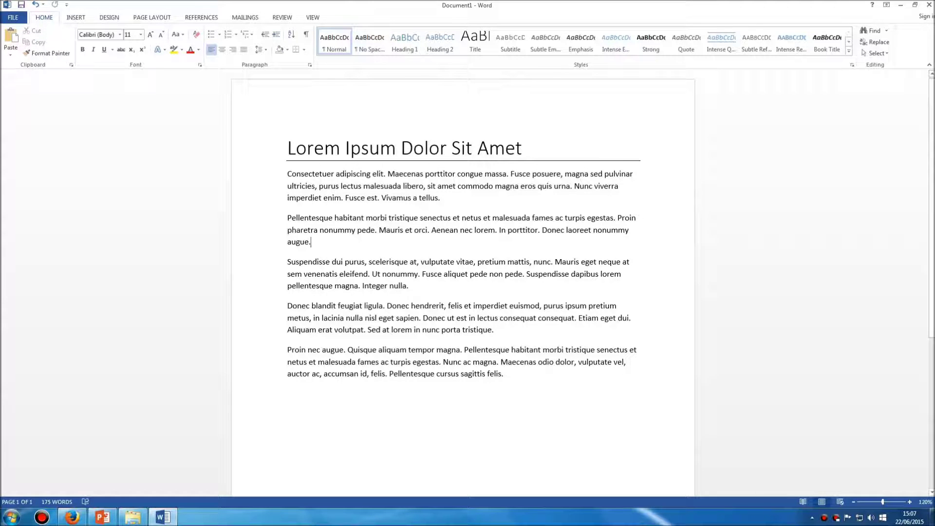
pyautogui.click(13, 18)
# Check that saving the document starts in the Documents folder, then cancel
pyautogui.click(33, 96)
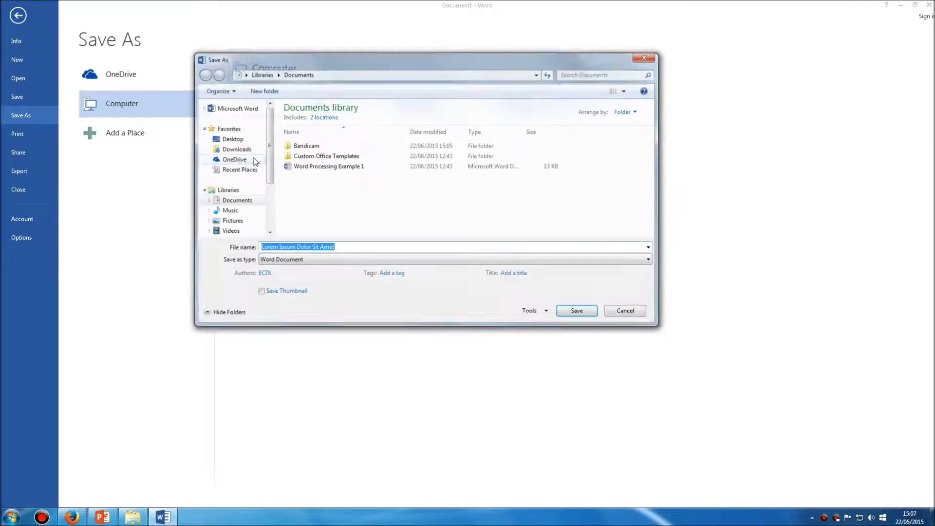
pyautogui.moveTo(342, 59); pyautogui.dragTo(362, 69)
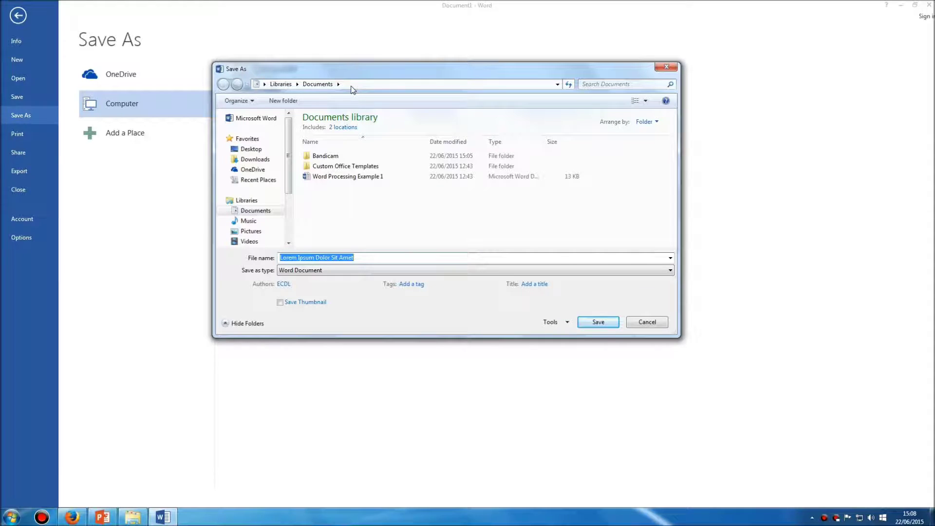
pyautogui.click(652, 322)
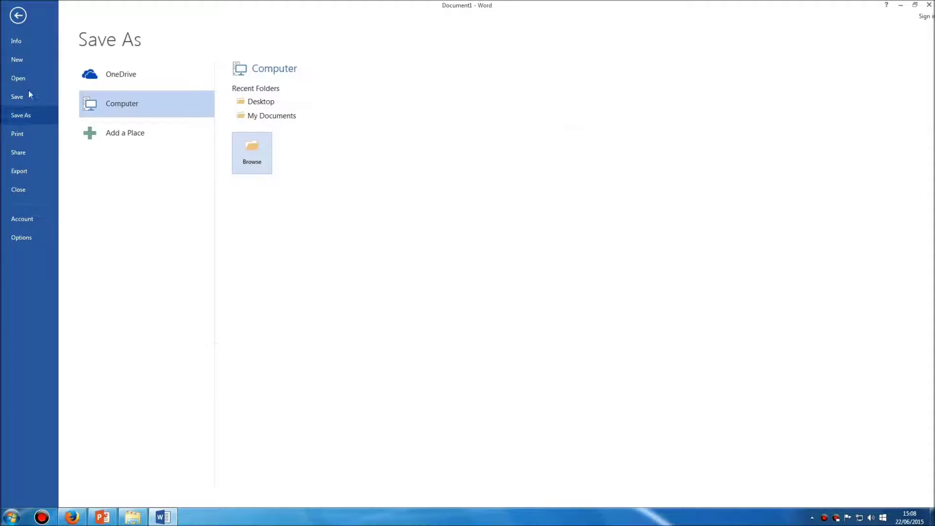
# Check that Open > Computer > Browse also starts in Documents, then cancel the picker
pyautogui.click(19, 79)
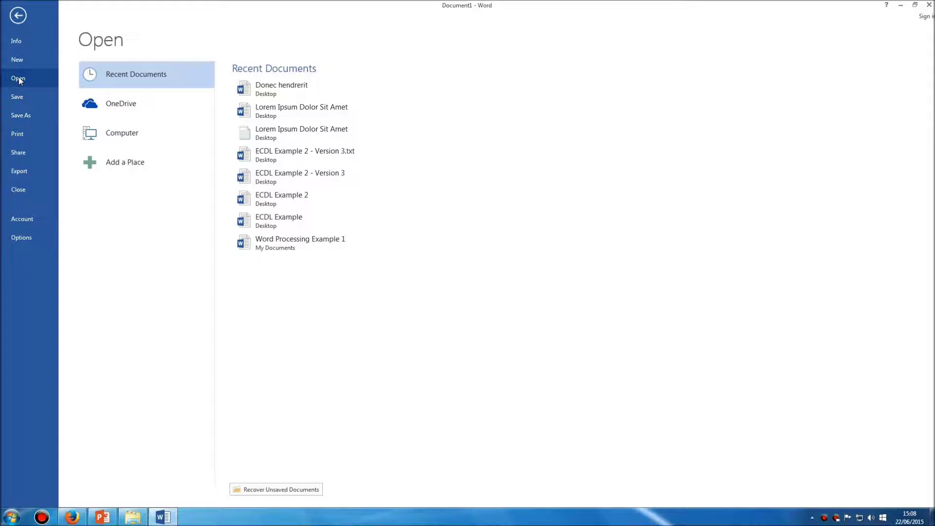
pyautogui.click(130, 135)
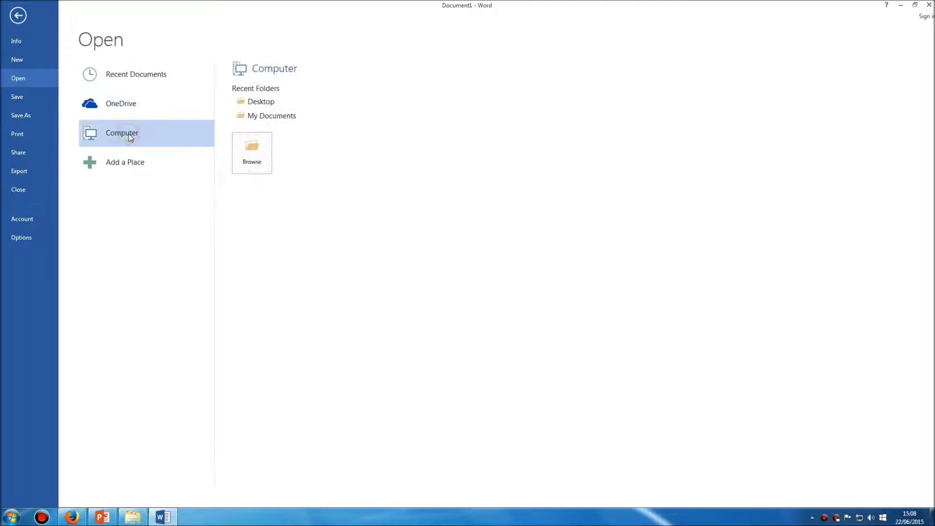
pyautogui.click(252, 153)
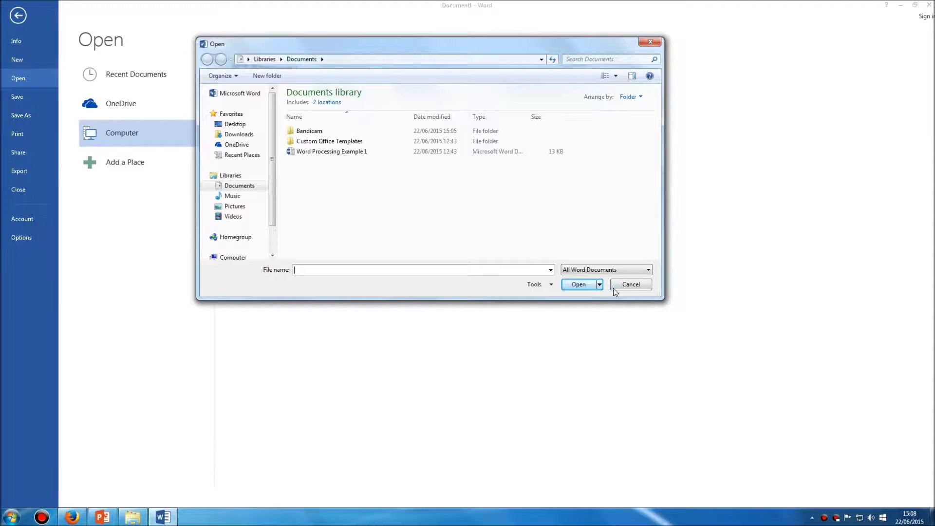
pyautogui.click(630, 284)
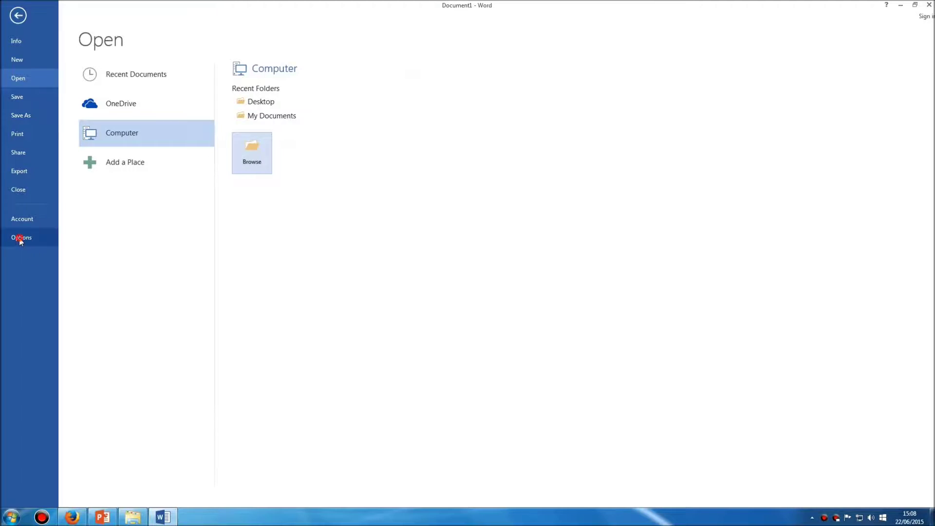
pyautogui.click(19, 238)
# Show the Save options and start changing the default local file location from Documents
pyautogui.moveTo(409, 62); pyautogui.dragTo(403, 50)
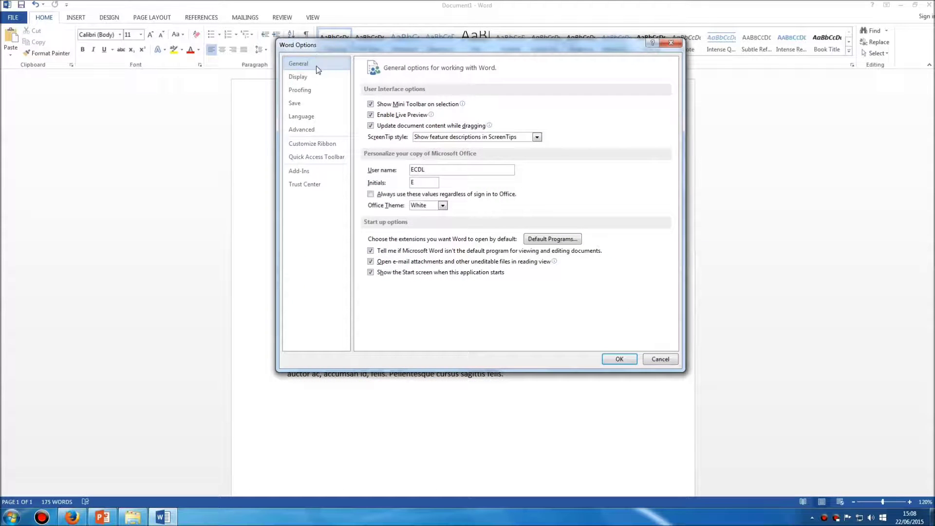
pyautogui.click(302, 103)
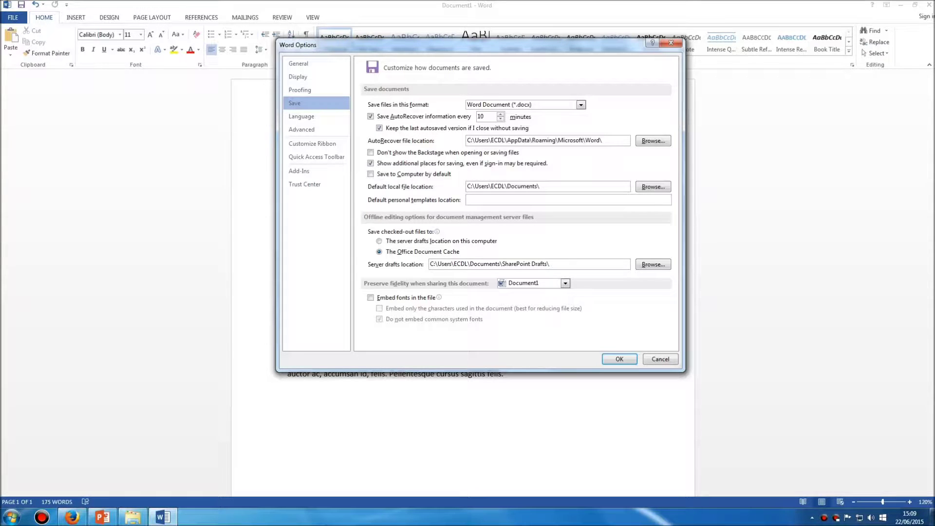
pyautogui.click(652, 187)
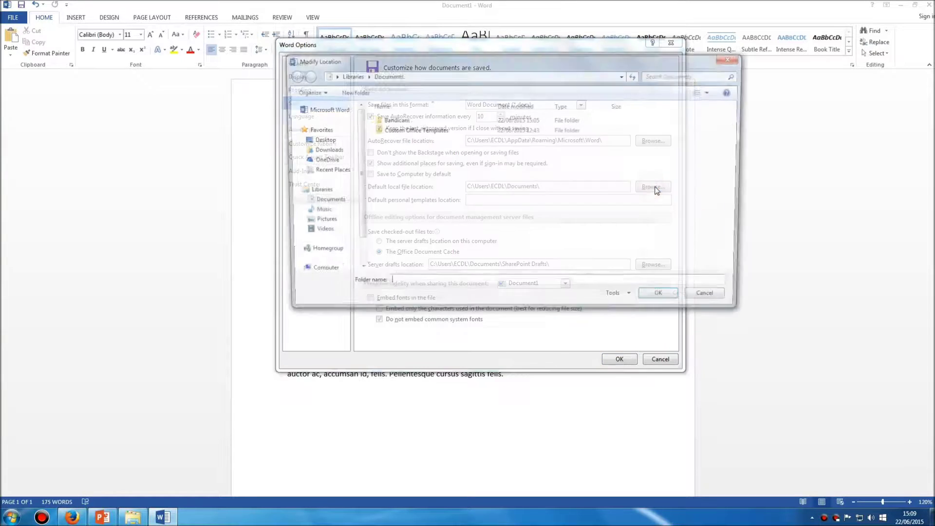
# Pick Desktop as the default local file location and confirm Word Options with OK
pyautogui.moveTo(430, 60); pyautogui.dragTo(402, 65)
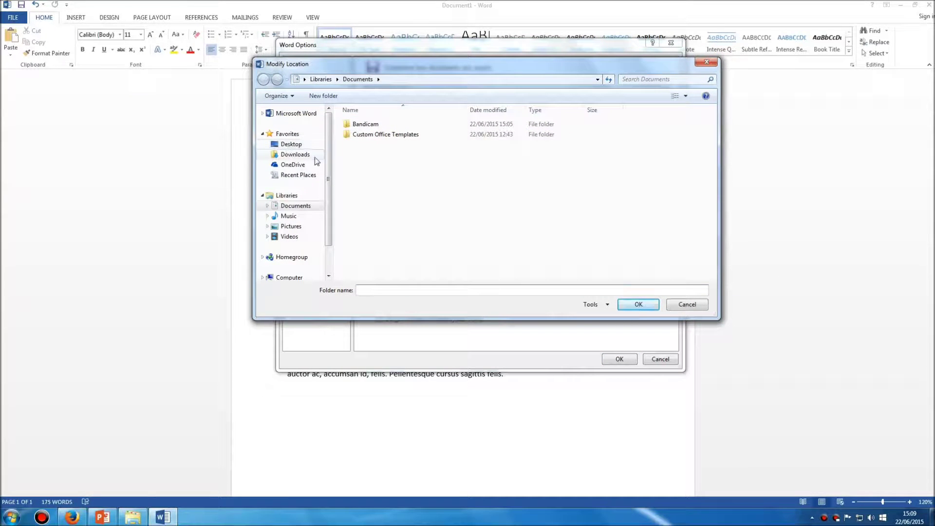
pyautogui.click(291, 144)
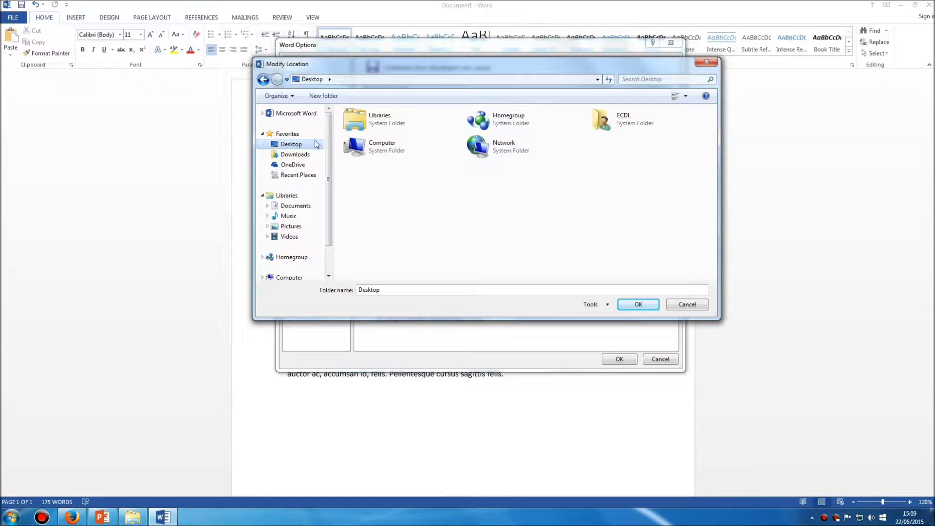
pyautogui.click(298, 206)
pyautogui.click(302, 145)
pyautogui.click(635, 306)
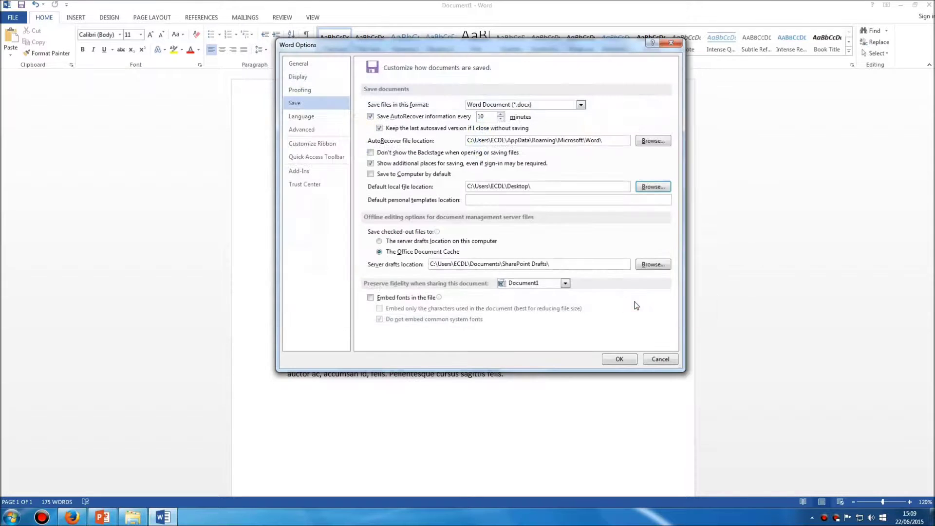
pyautogui.click(615, 360)
pyautogui.click(485, 261)
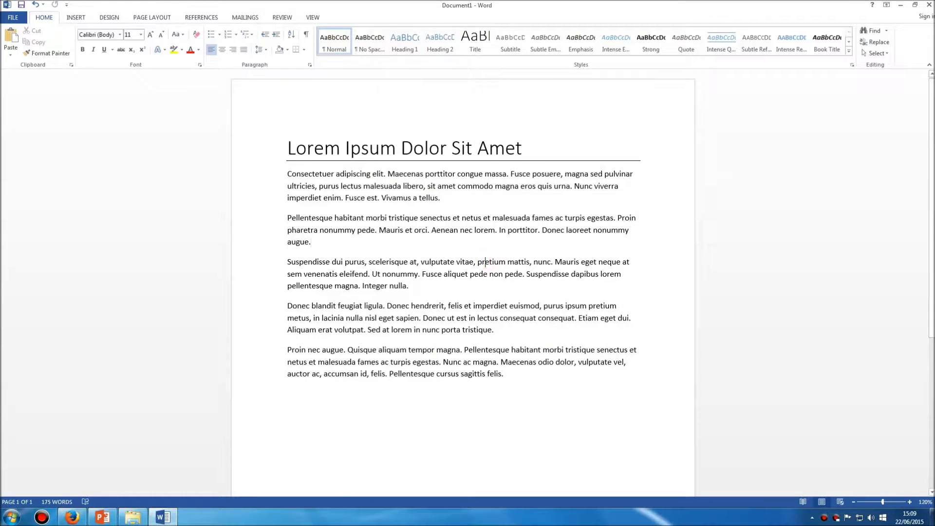
# Confirm that saving the document now starts in the Desktop folder, then cancel
pyautogui.click(335, 198)
pyautogui.click(13, 17)
pyautogui.click(33, 97)
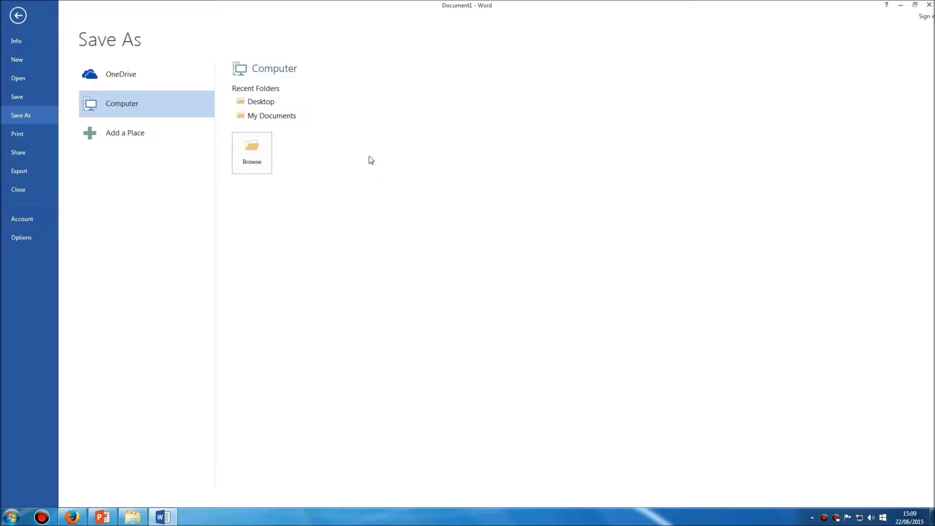
pyautogui.click(250, 154)
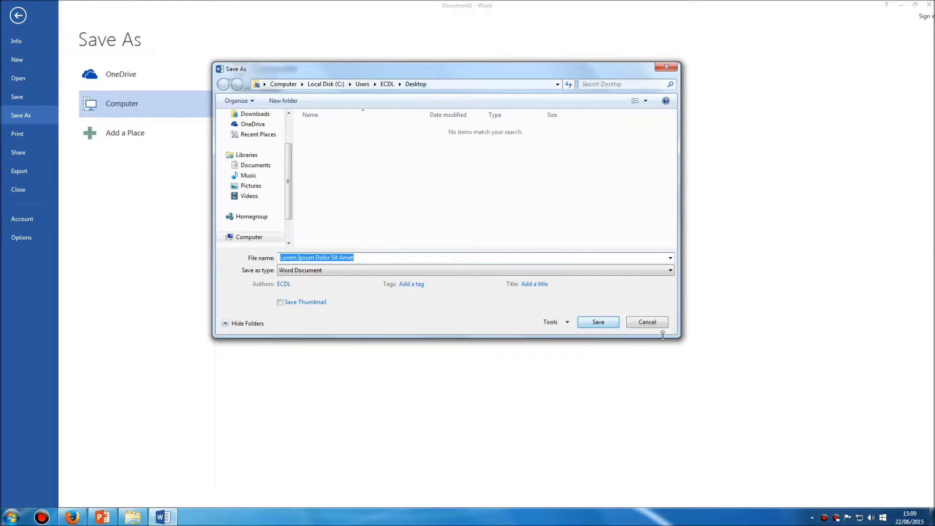
pyautogui.click(639, 322)
# Confirm Open also starts at Desktop, then reopen Save options showing Desktop as default location
pyautogui.click(24, 77)
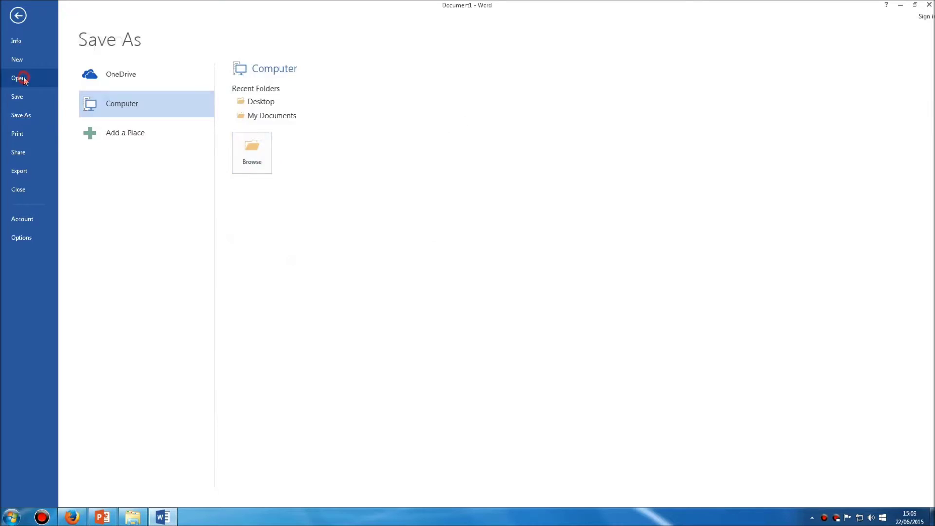
pyautogui.click(136, 140)
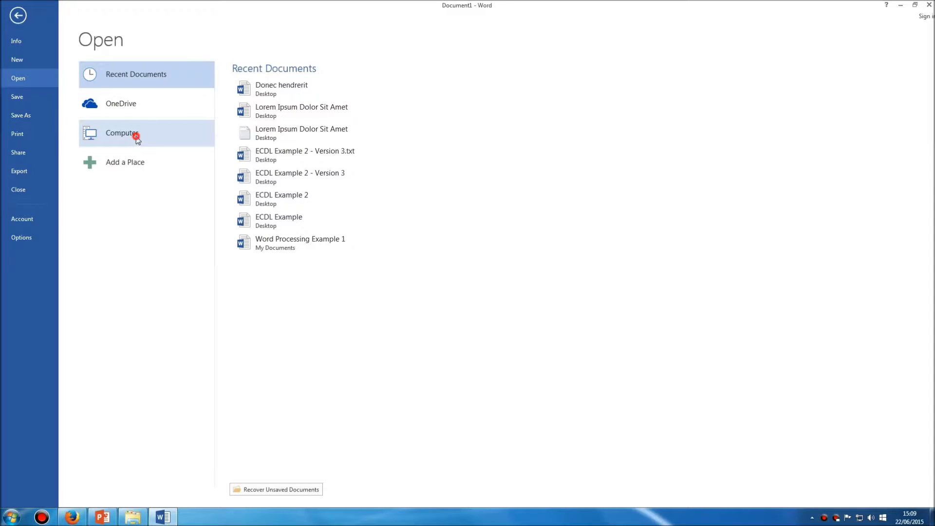
pyautogui.click(248, 150)
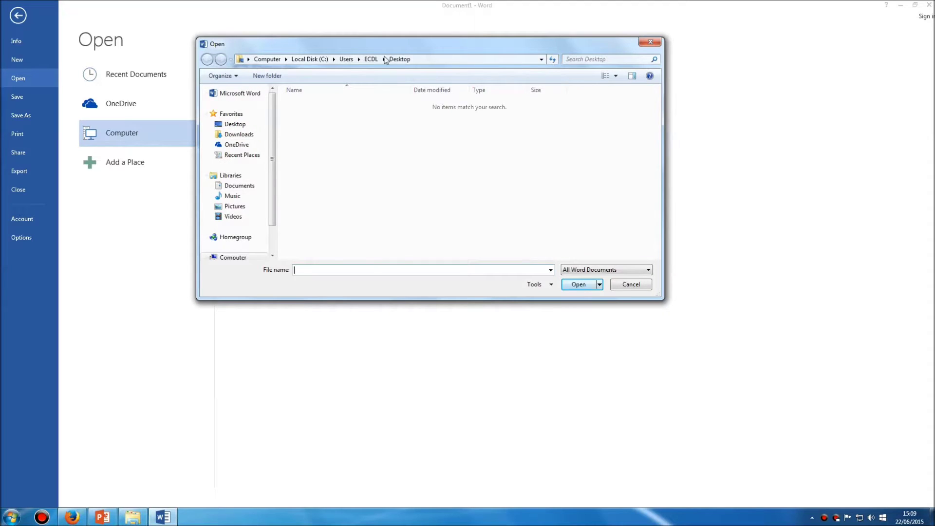
pyautogui.click(632, 288)
pyautogui.click(22, 239)
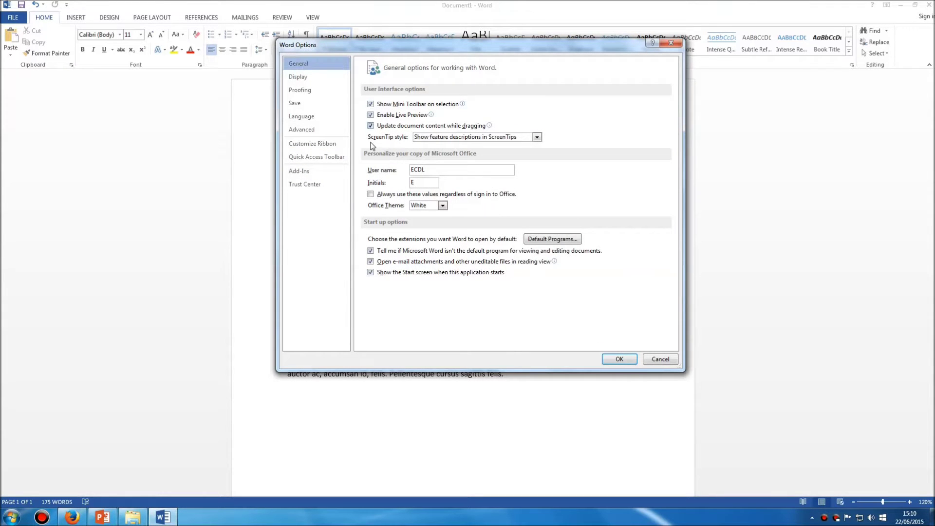
pyautogui.click(314, 103)
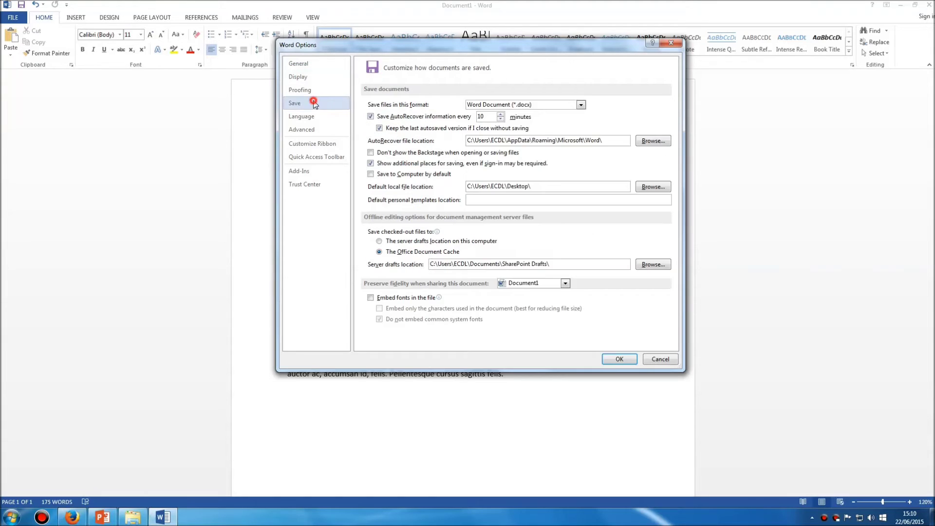